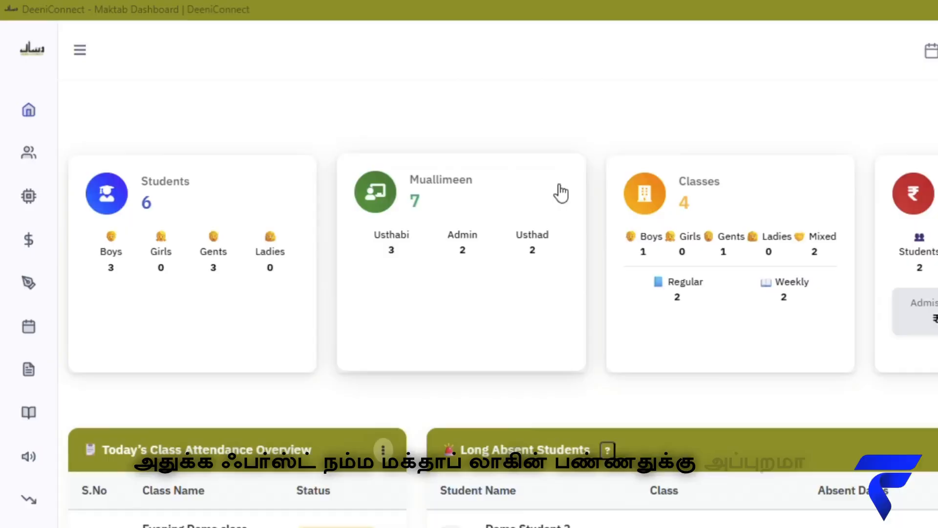
Go to Master > Muallimeen in the side menu to reach the Add New Muallim form.
left_click(80, 50)
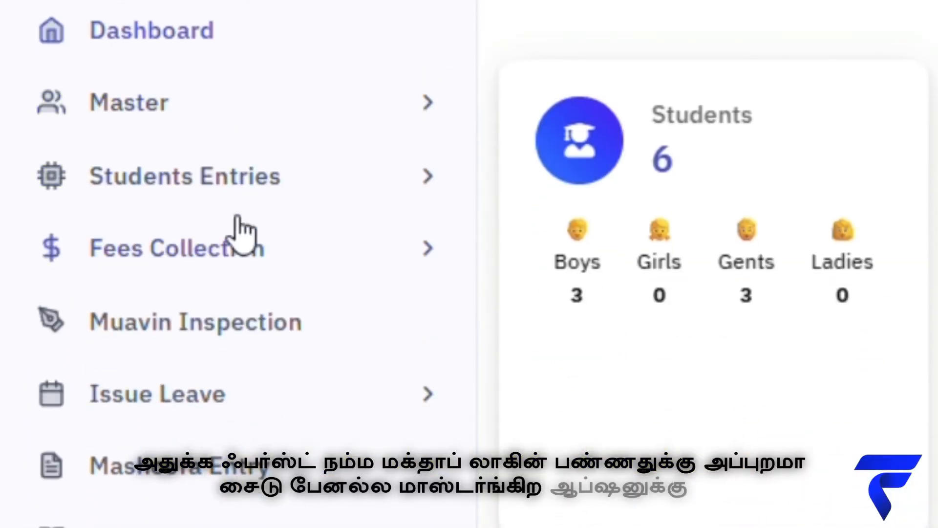
left_click(243, 118)
left_click(147, 230)
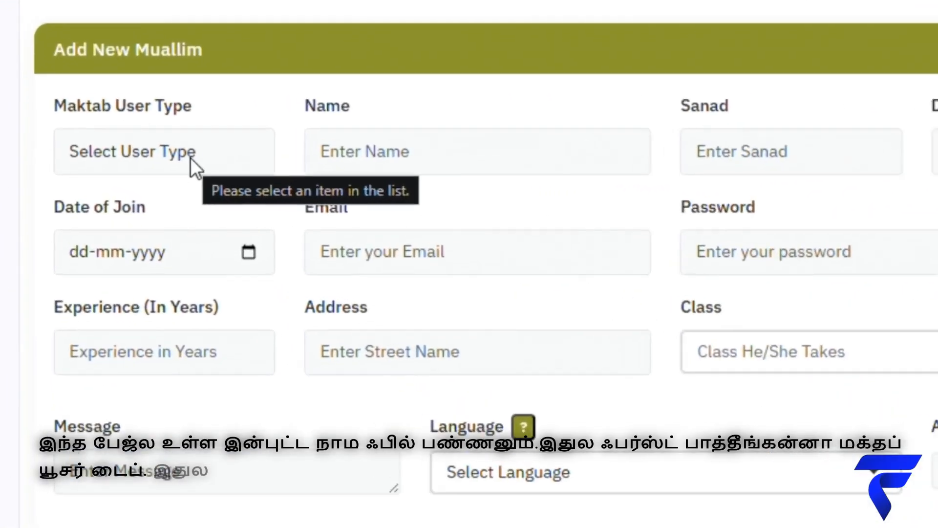
Show the Maktab User Type options: Usthad, Usthabi, Admin and Other.
left_click(146, 175)
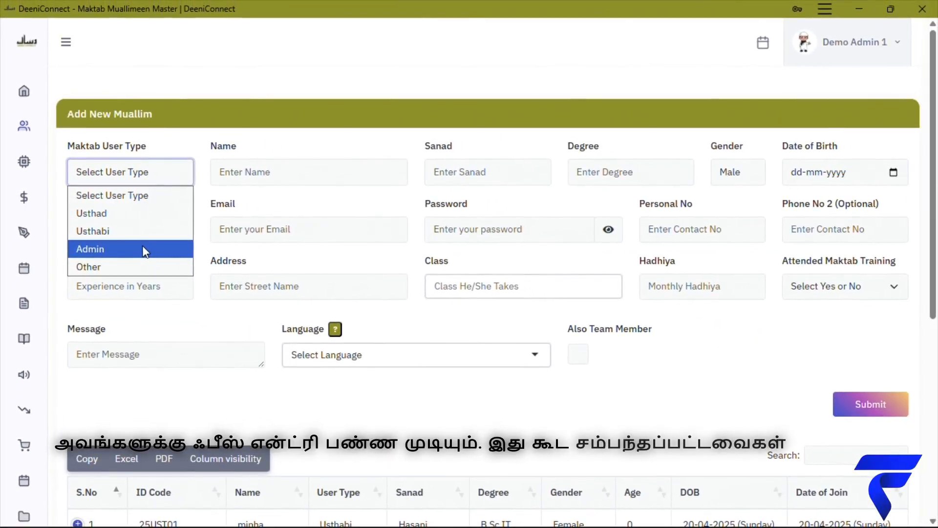
Set Maktab User Type to Admin and enter the new Muallim's name.
left_click(143, 249)
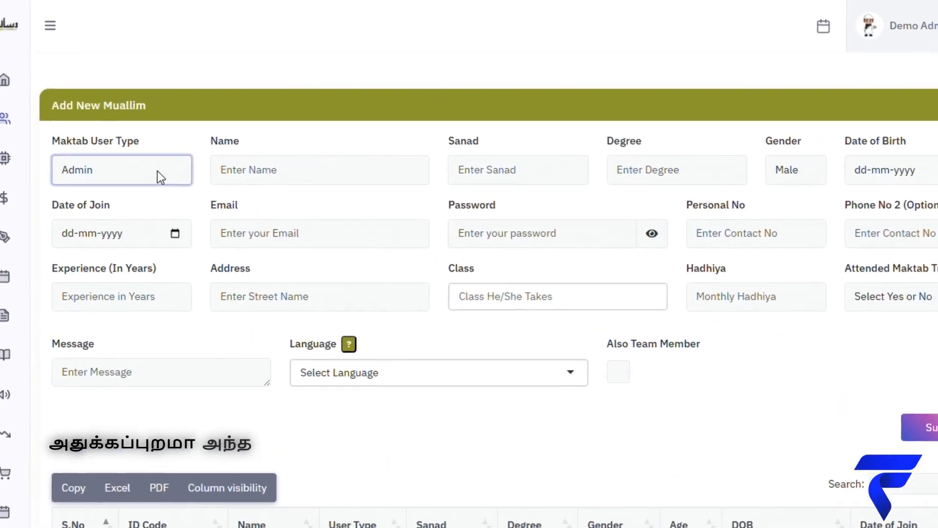
left_click(236, 175)
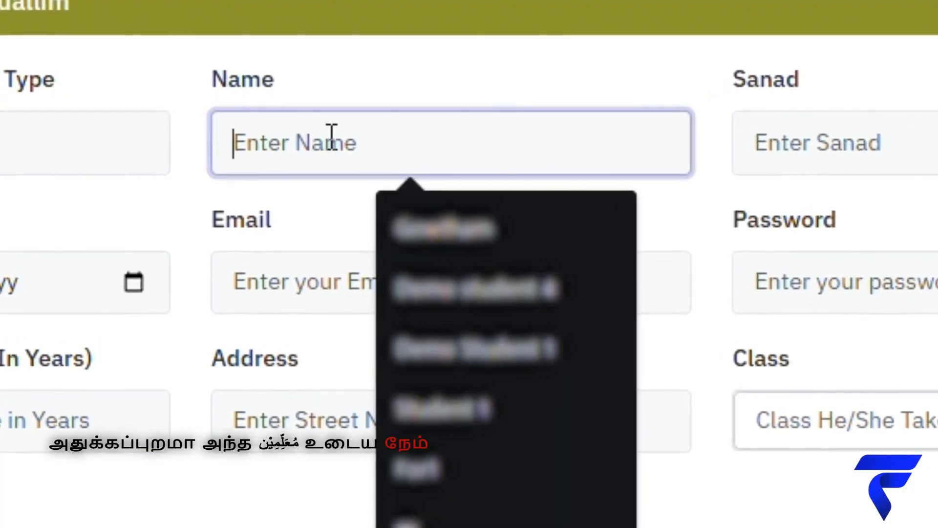
type("Syed")
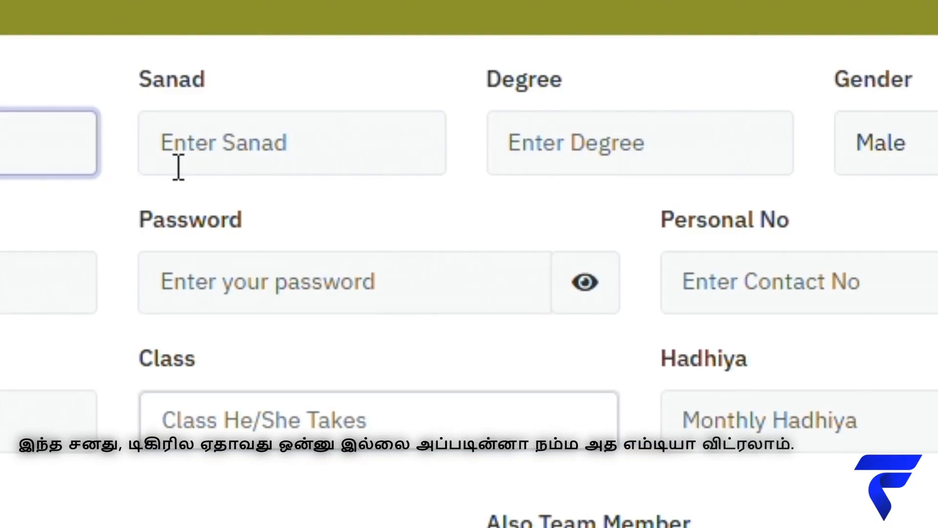
left_click(243, 146)
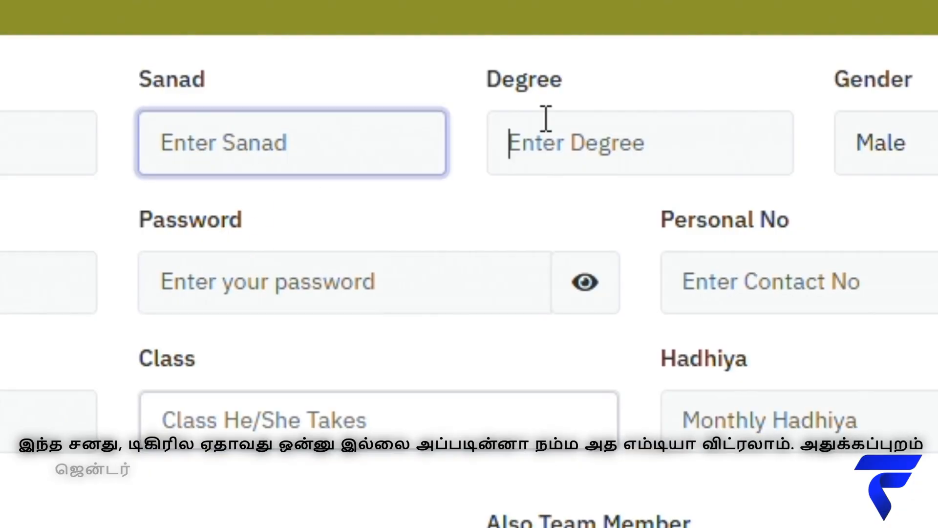
left_click(545, 121)
left_click(706, 161)
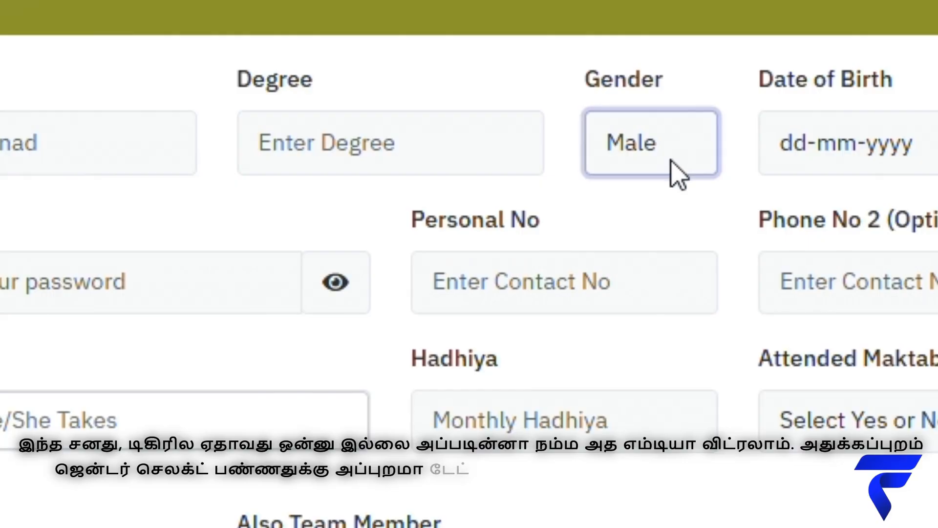
left_click(863, 79)
left_click(863, 210)
scroll(850, 259, "up", 3)
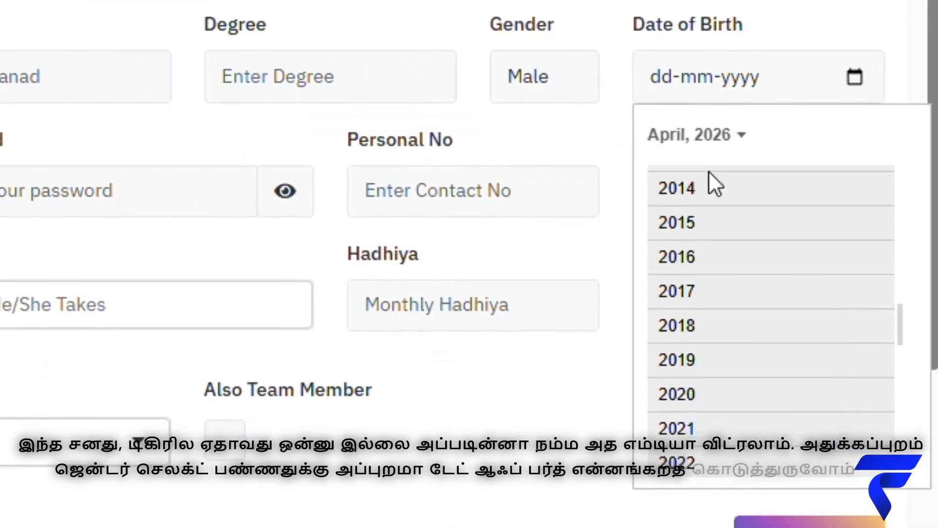
scroll(709, 181, "up", 5)
left_click(708, 181)
left_click(819, 300)
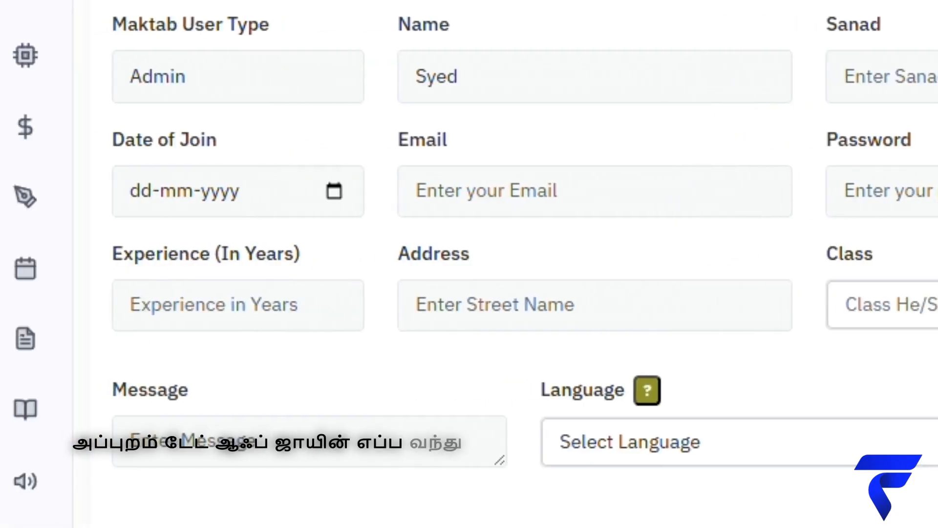
left_click(330, 193)
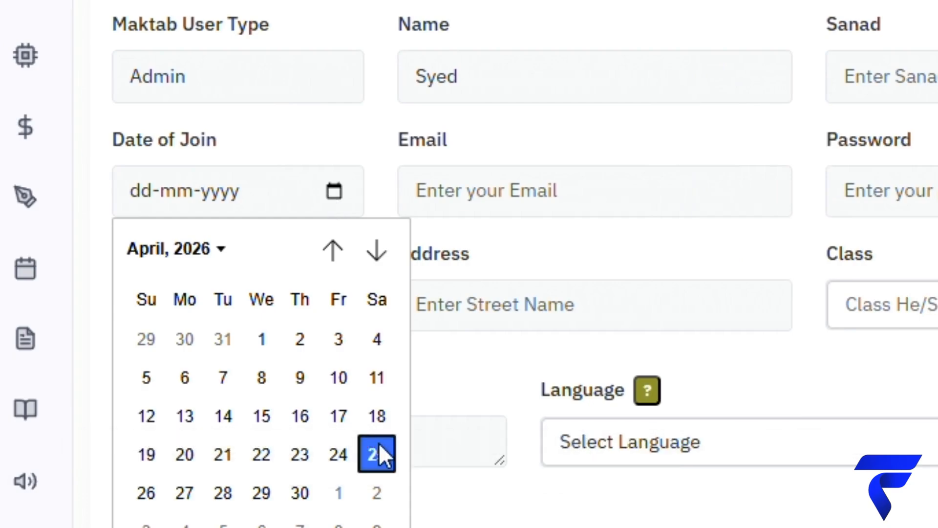
left_click(388, 469)
left_click(530, 192)
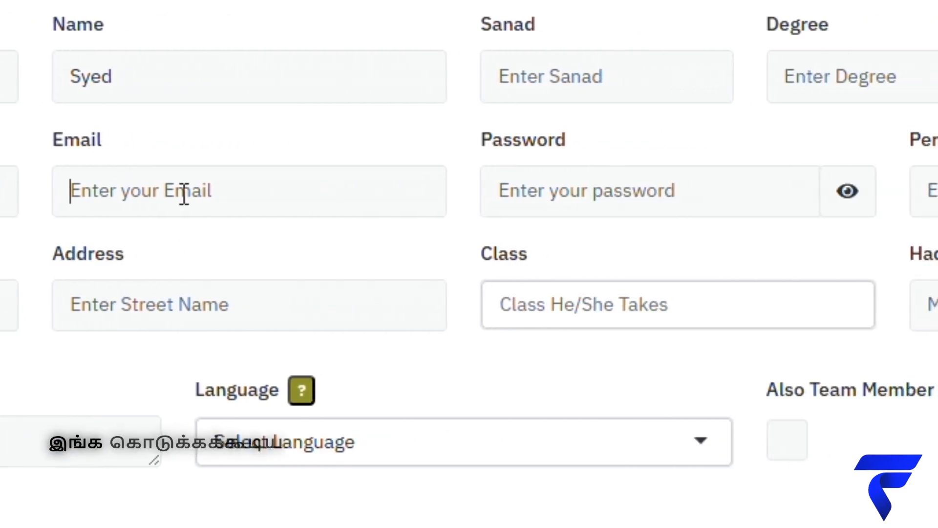
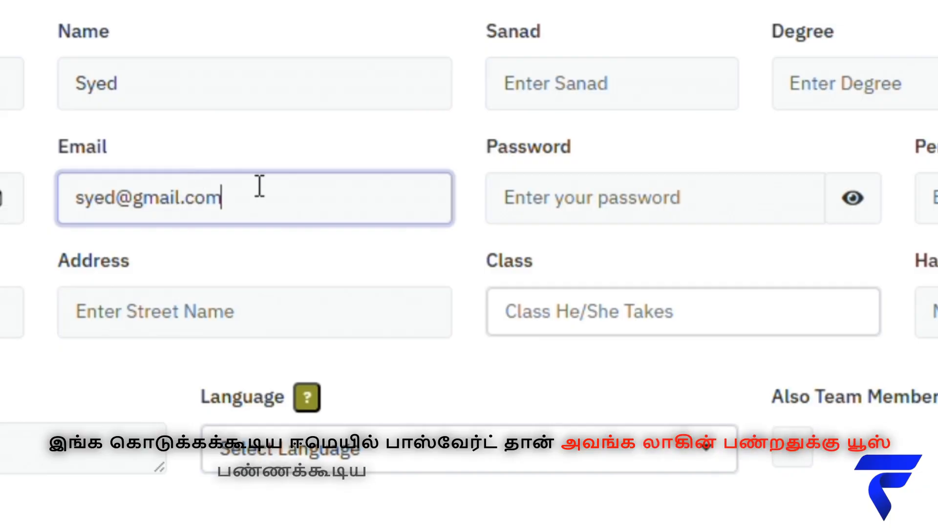
left_click(622, 216)
type("12345")
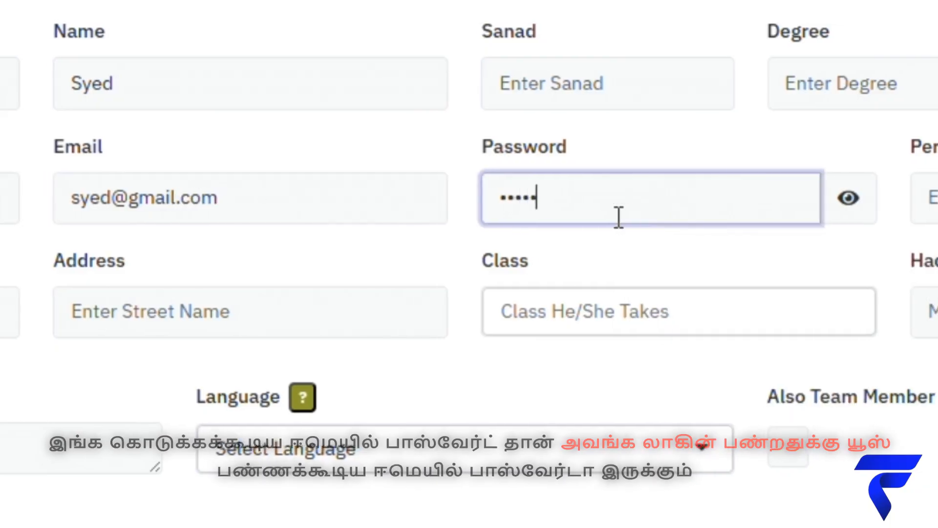
type("6")
left_click(422, 211)
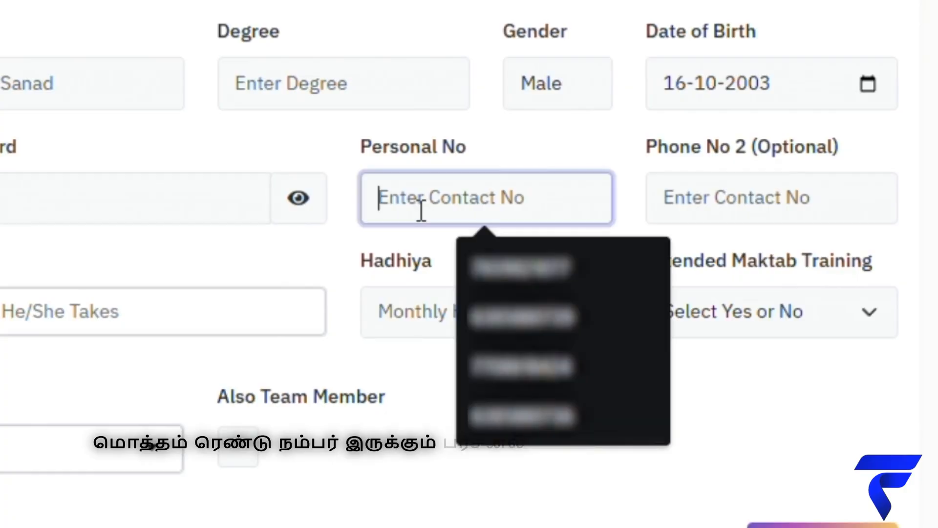
left_click(494, 370)
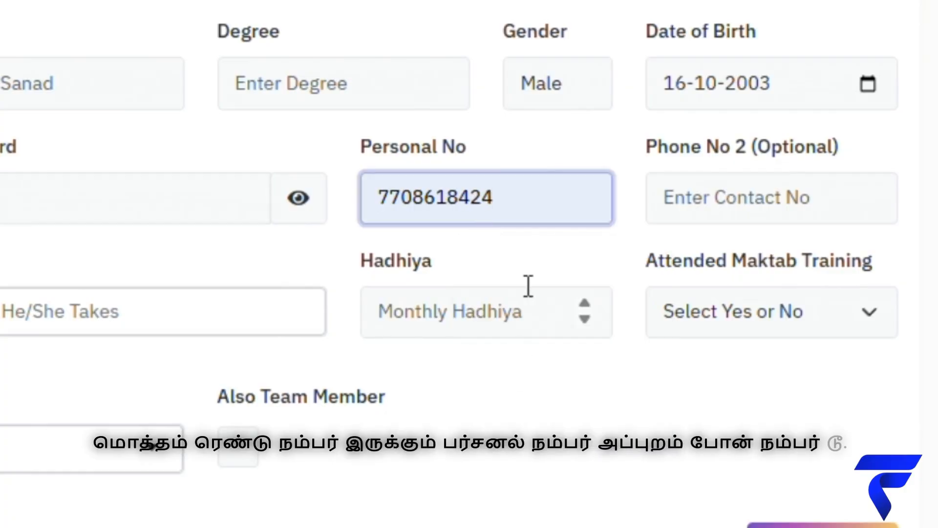
key("BackSpace")
type("3")
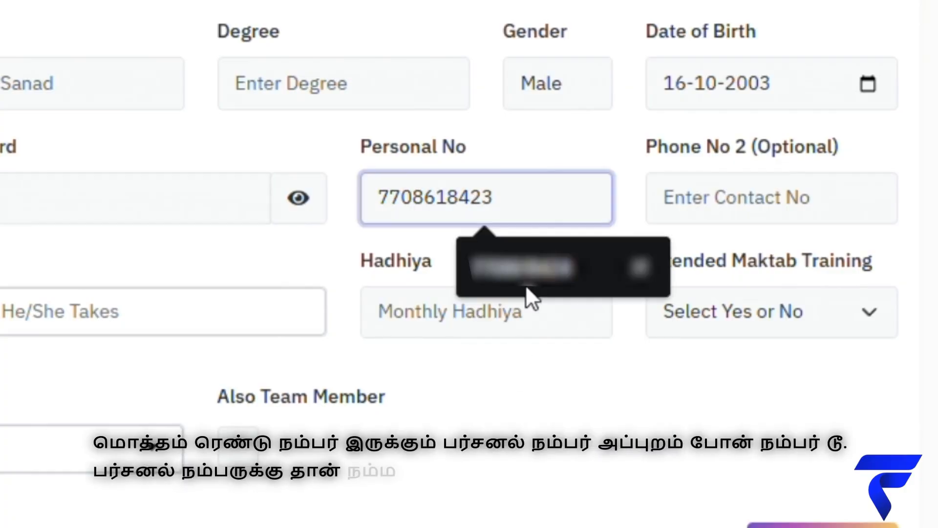
Enter 1 year of experience and start typing the address 'Polla'.
left_click(731, 211)
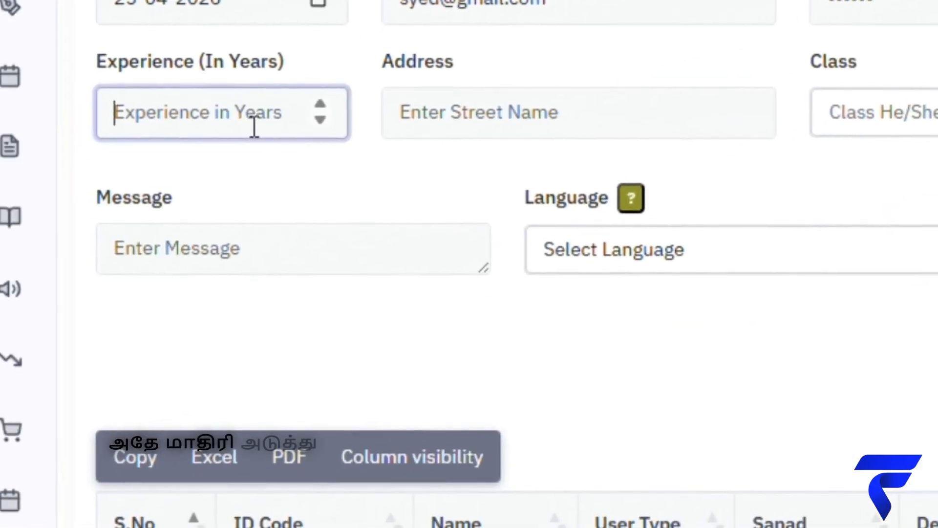
type("1")
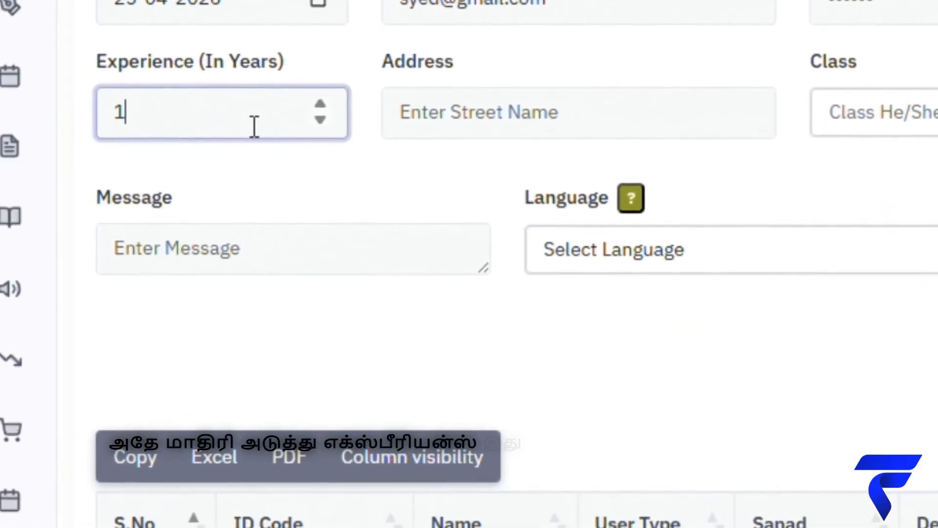
left_click(445, 130)
type("Pollachi")
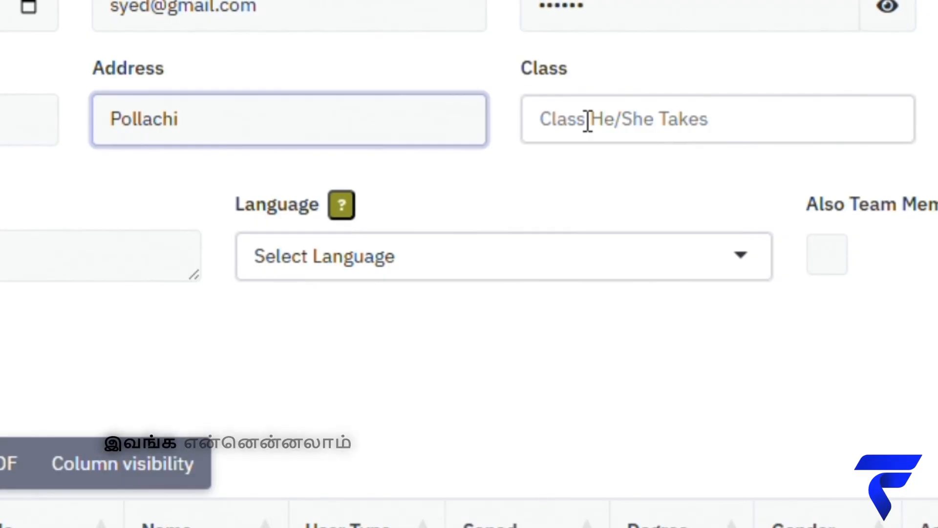
Assign class Primary 1 - Weekly Once, Hadhiya 5000, and Attended Maktab Training No.
left_click(588, 121)
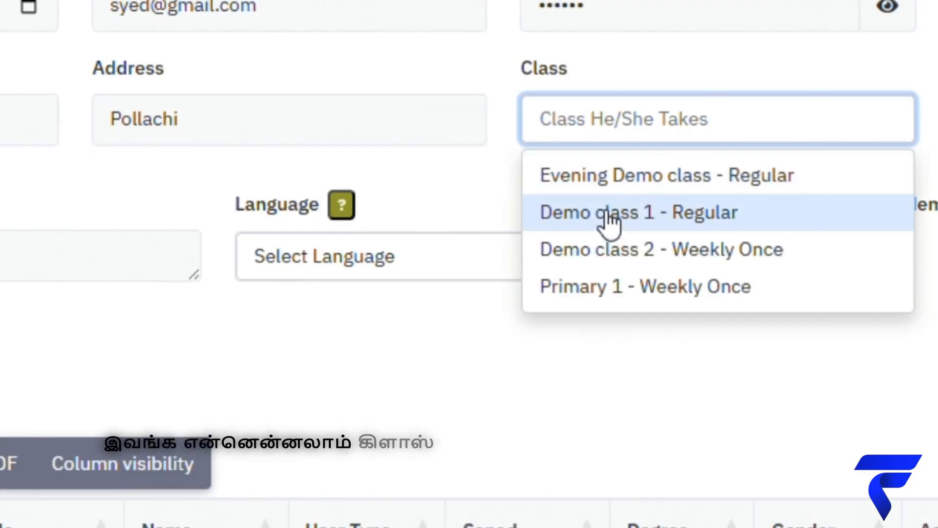
left_click(666, 288)
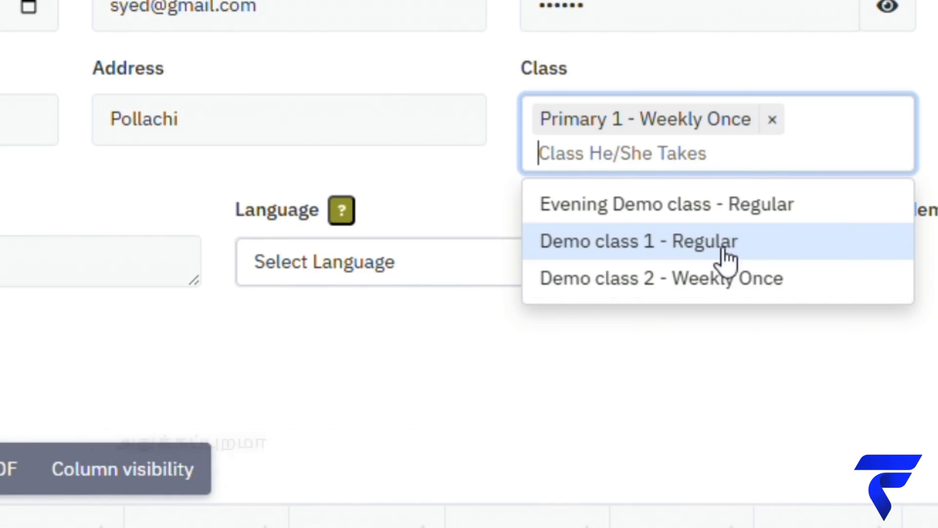
left_click(887, 145)
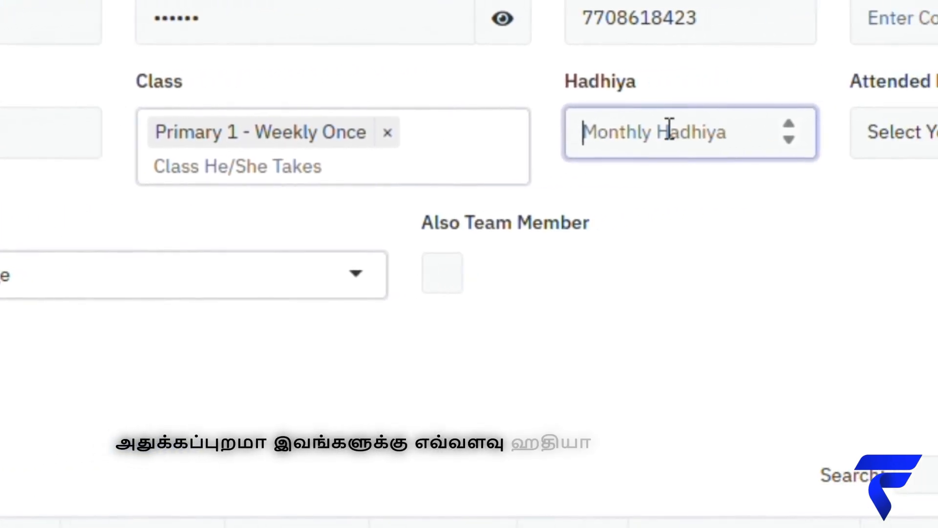
type("5000")
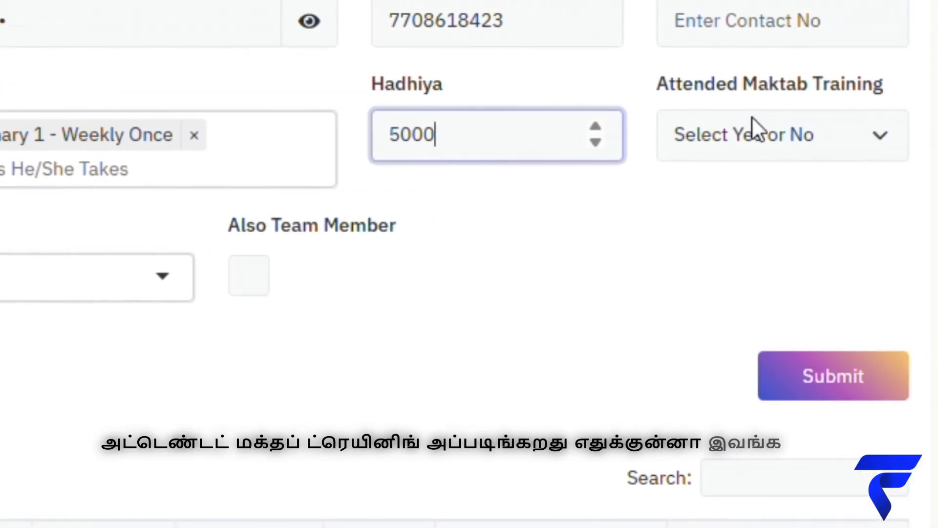
left_click(752, 117)
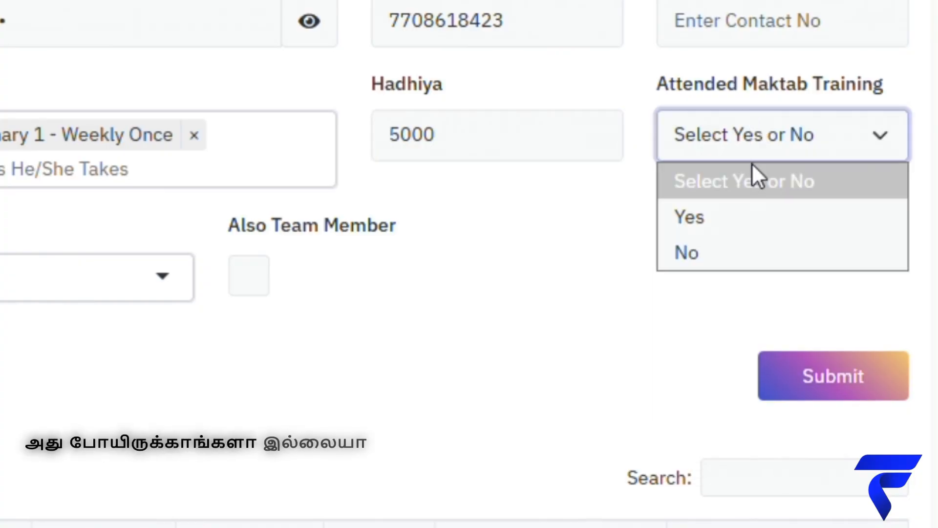
left_click(736, 264)
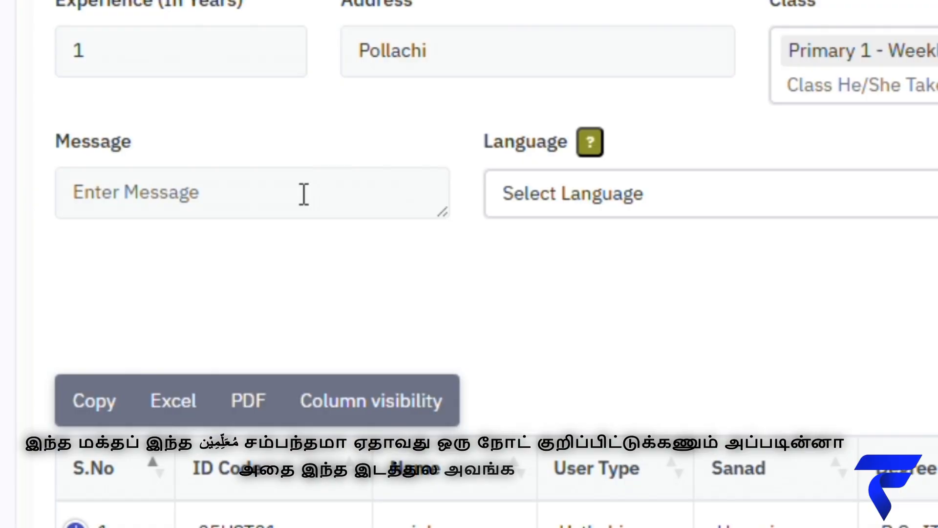
Pick தமிழ் from the Language list and tick Also Team Member.
left_click(304, 194)
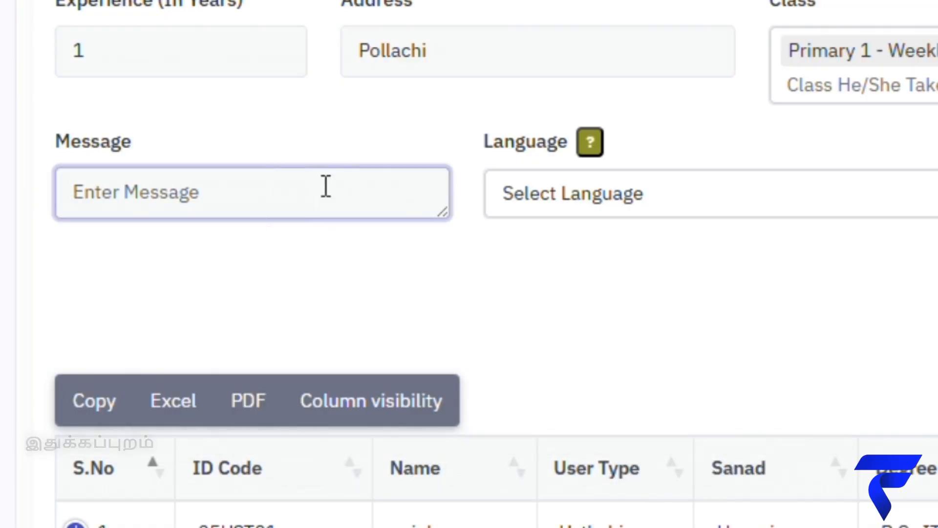
left_click(619, 205)
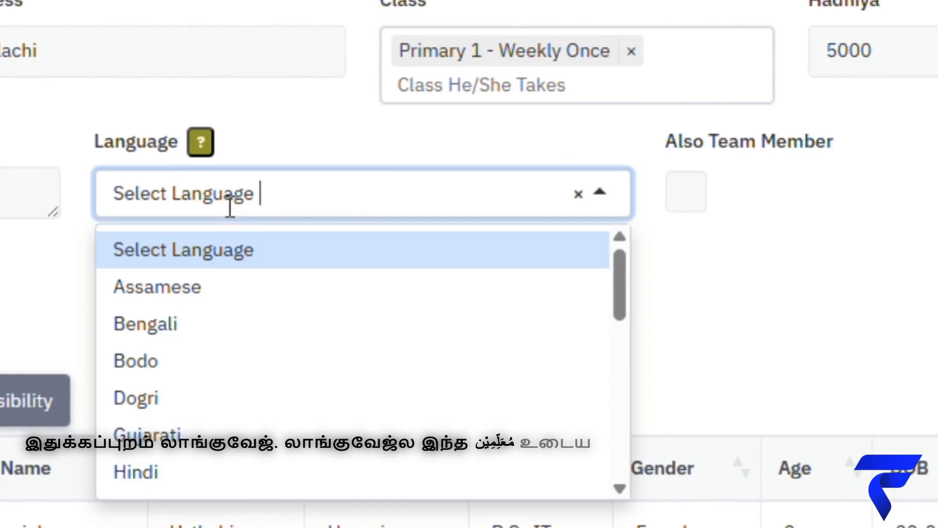
type("t")
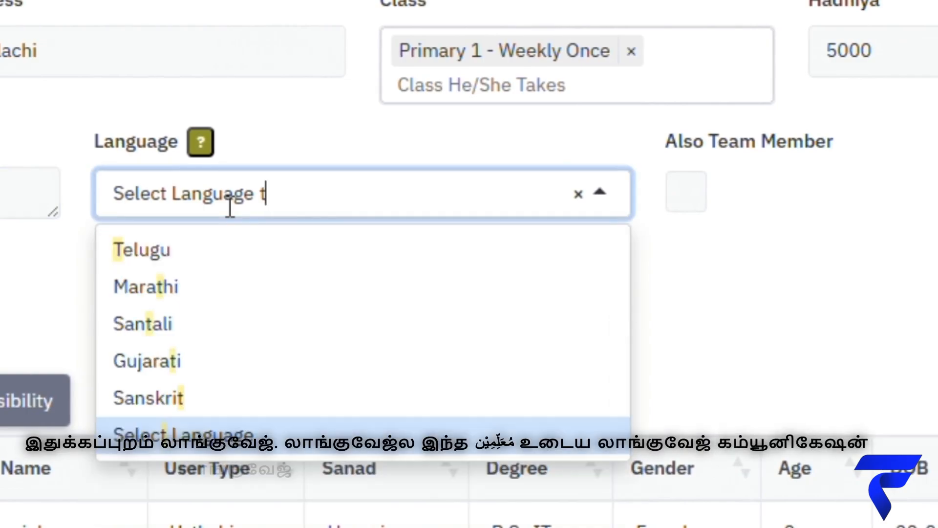
key("BackSpace")
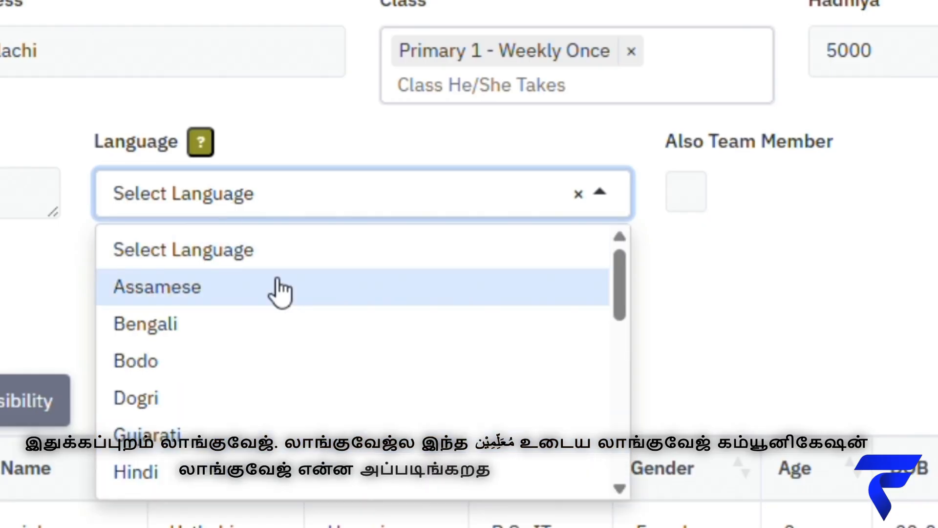
scroll(279, 303, "down", 10)
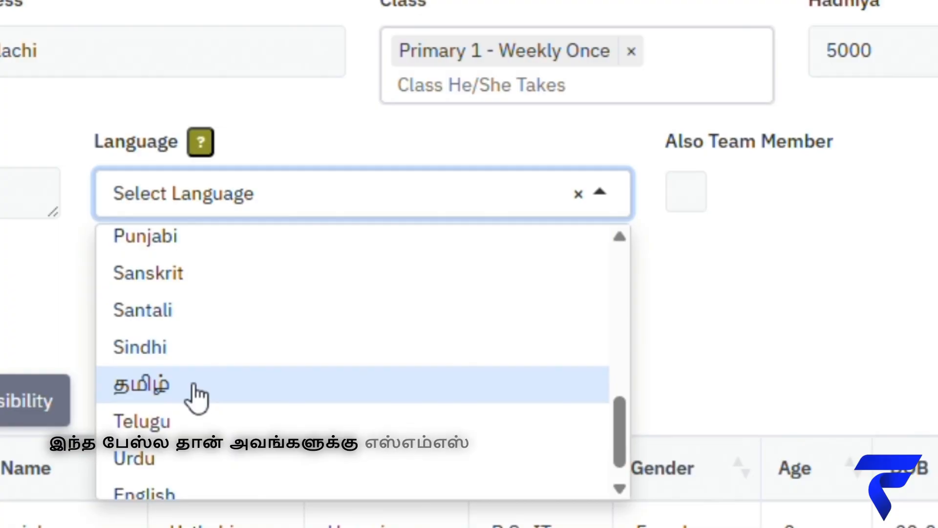
left_click(197, 398)
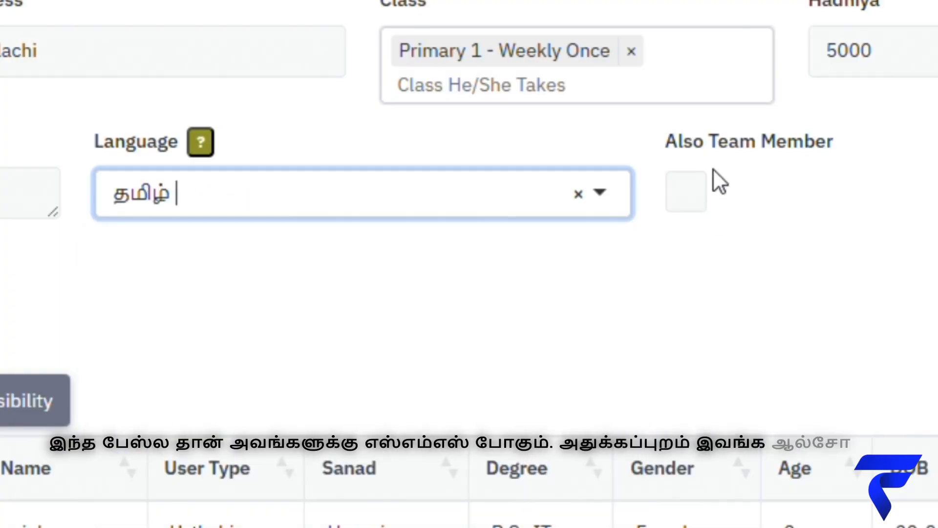
left_click(684, 209)
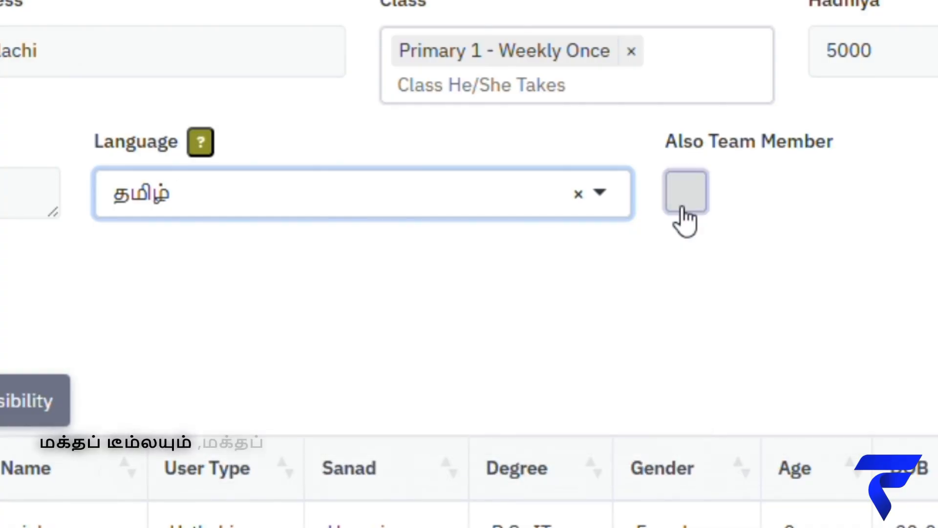
left_click(683, 209)
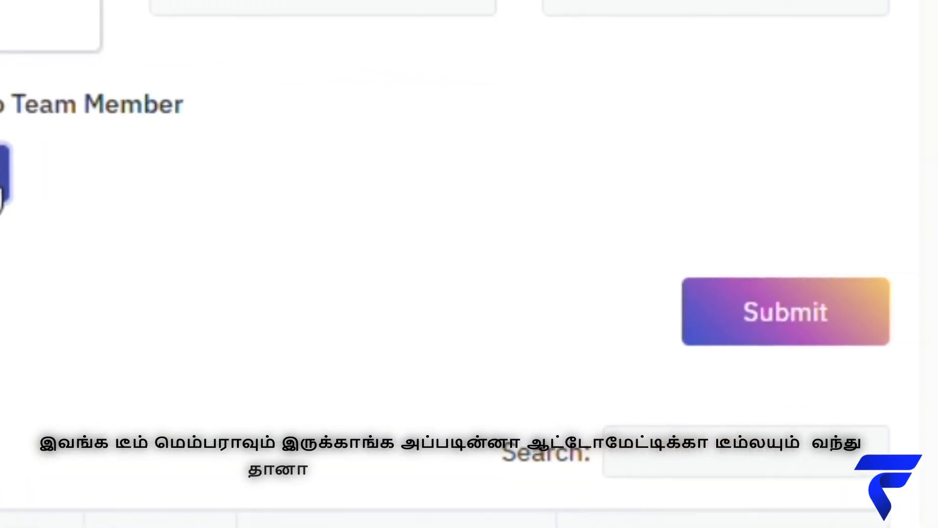
Submit the new Muallim and check the staff table now lists 8 entries.
left_click(745, 313)
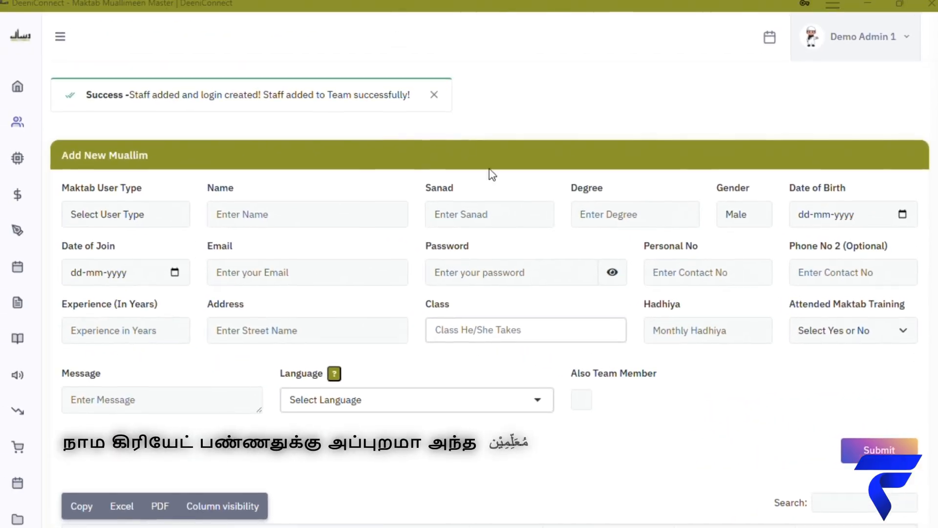
scroll(492, 175, "down", 8)
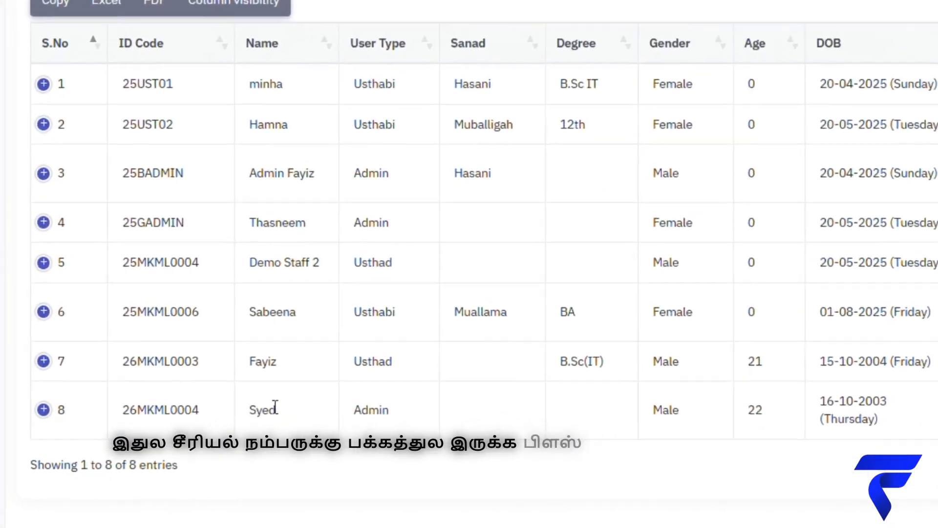
Expand row 8 in the staff table and review the new Admin's saved details.
left_click(125, 357)
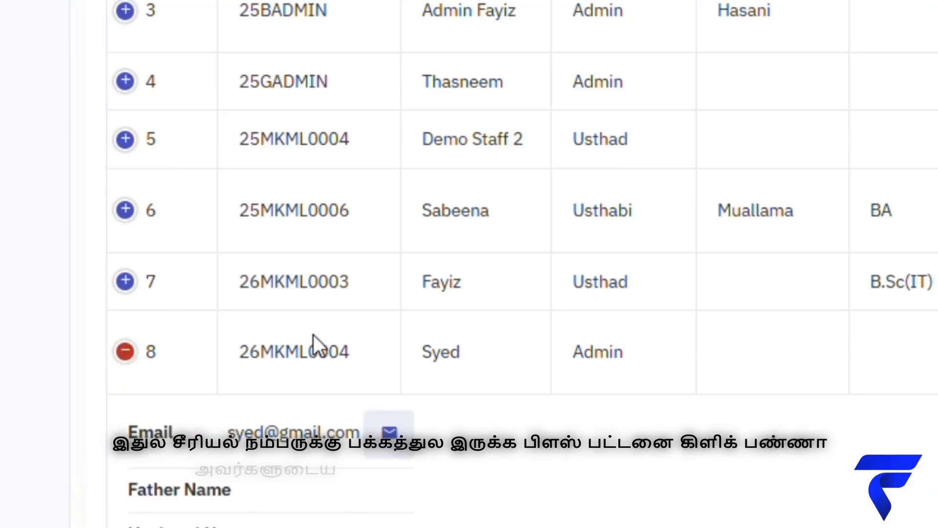
scroll(313, 335, "down", 10)
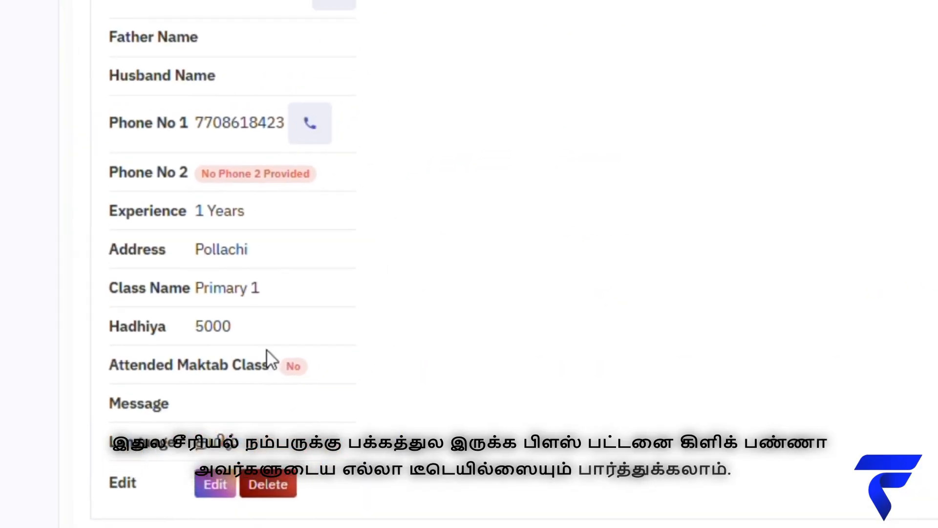
scroll(414, 189, "down", 1)
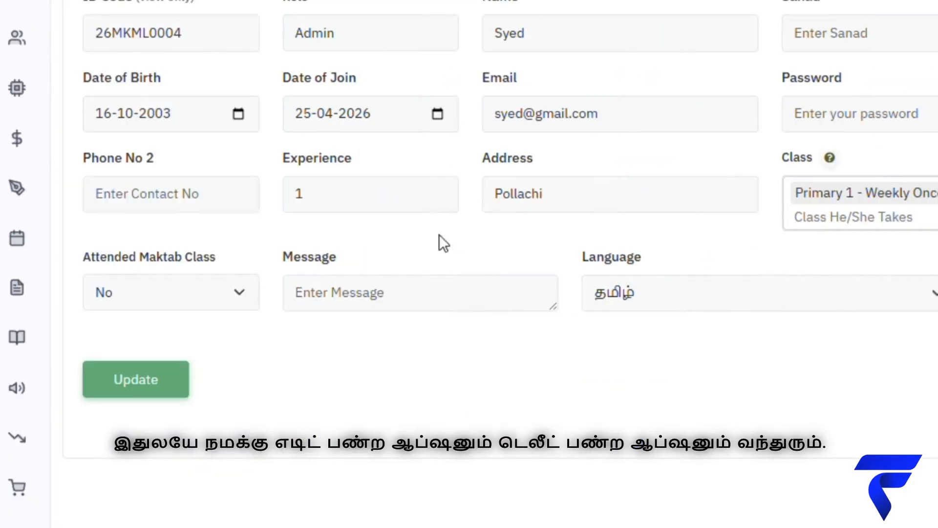
scroll(513, 337, "down", 3)
scroll(518, 337, "up", 3)
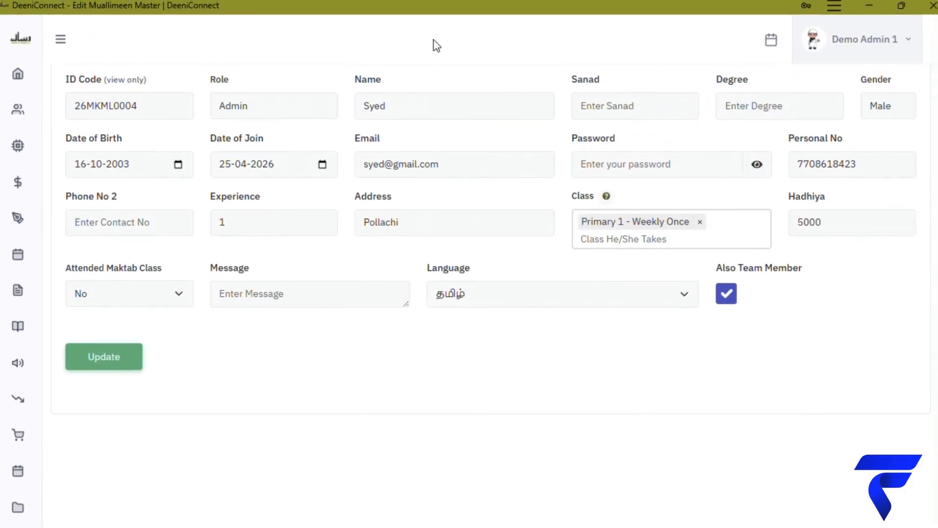